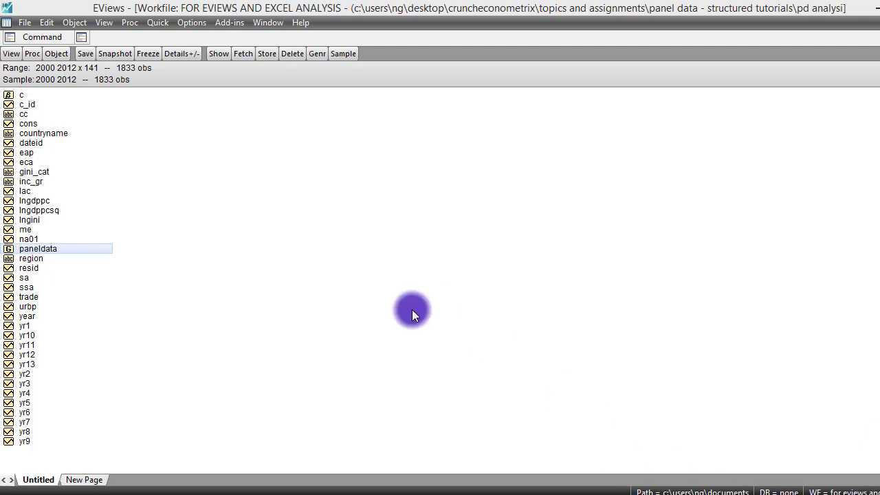
Highlight the Hausman Ho and Ha hypothesis lines in the Topic 7 notes, then return to EViews
click(369, 484)
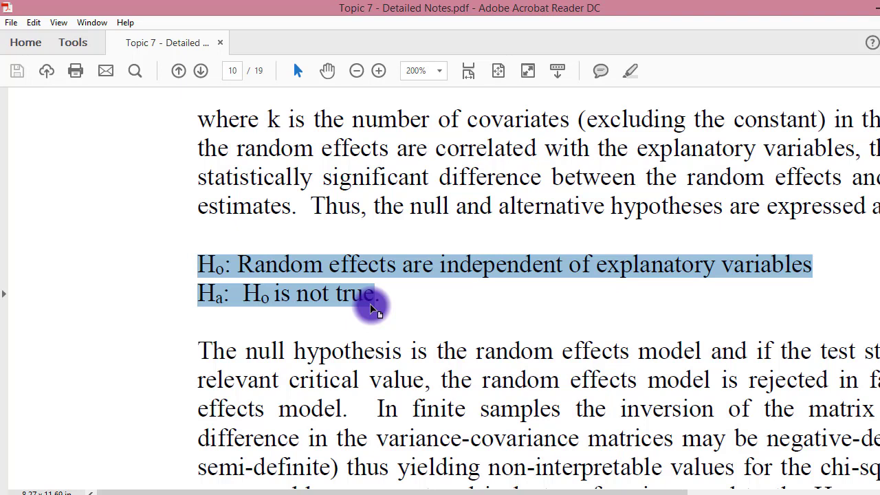
drag(371, 310, 395, 297)
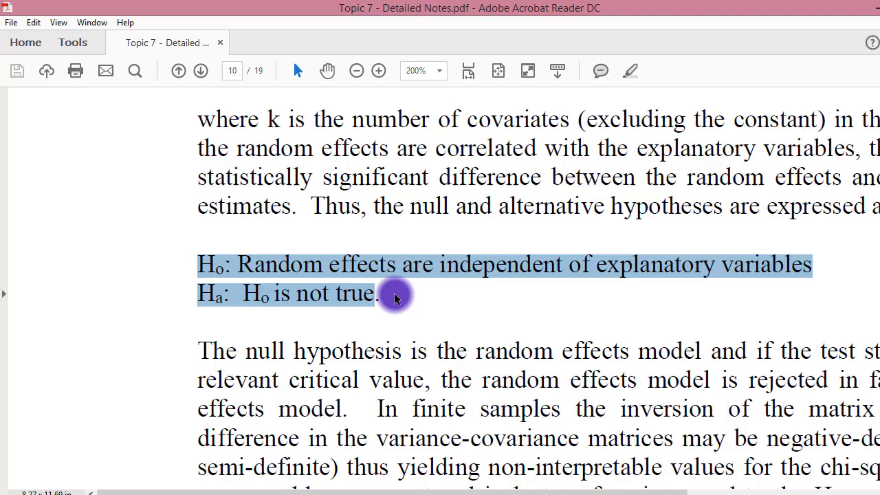
drag(395, 297, 376, 296)
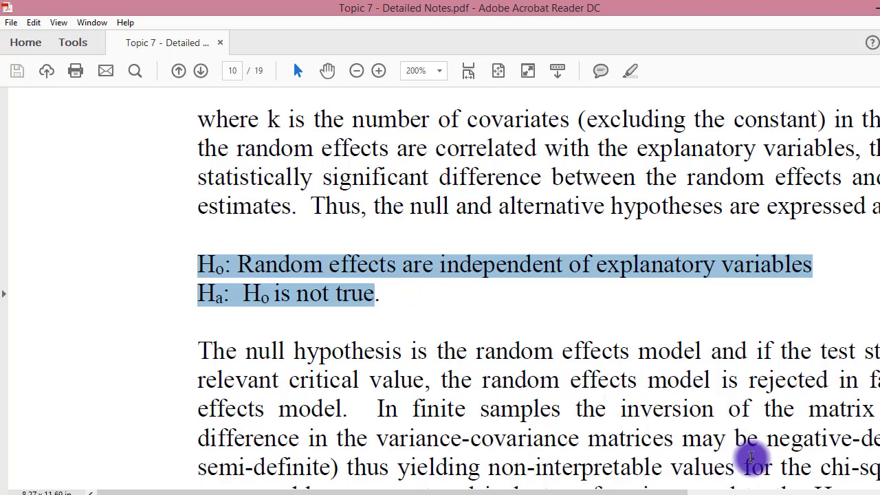
key(alt+Tab)
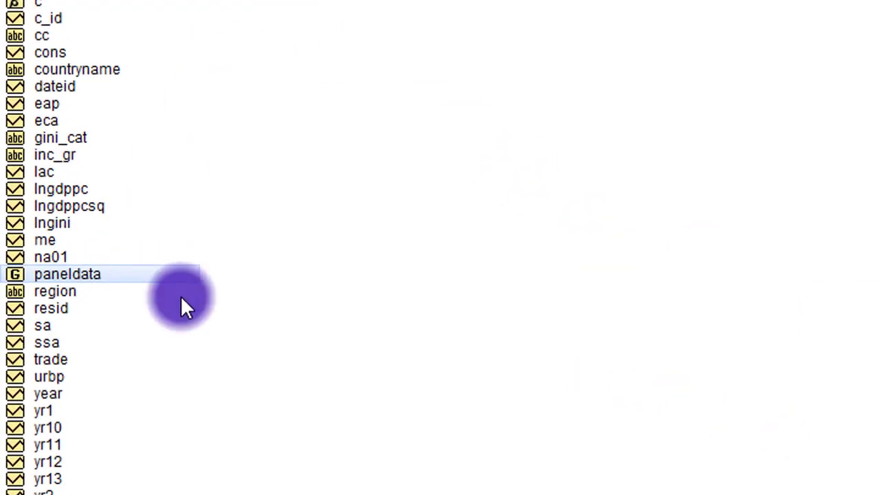
Open the paneldata group as a spreadsheet and scroll through its country-year rows
double_click(109, 274)
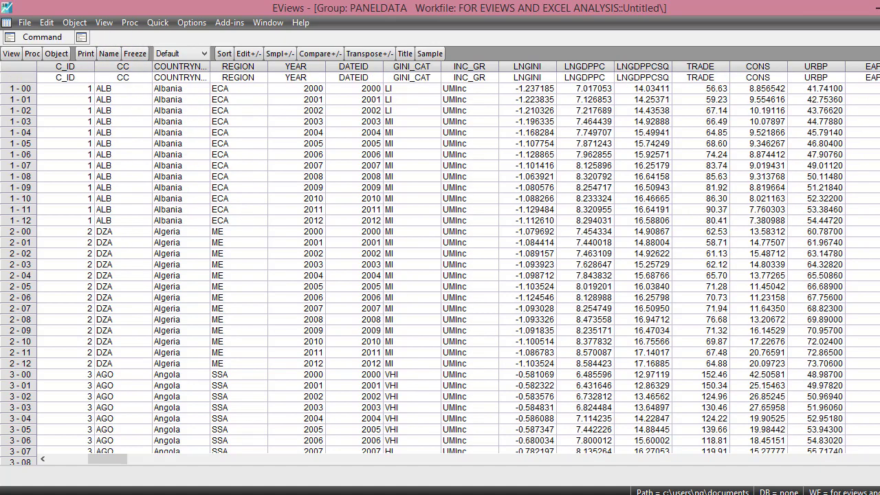
scroll(439, 261, down, 20)
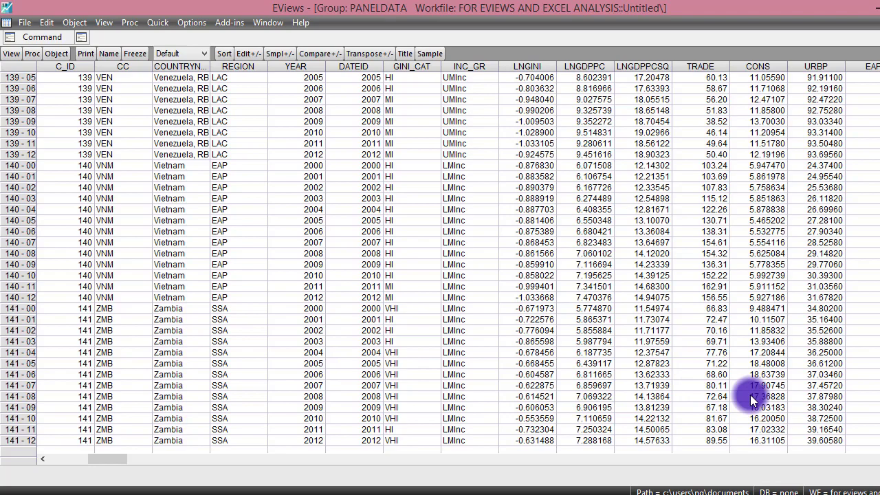
scroll(440, 261, up, 20)
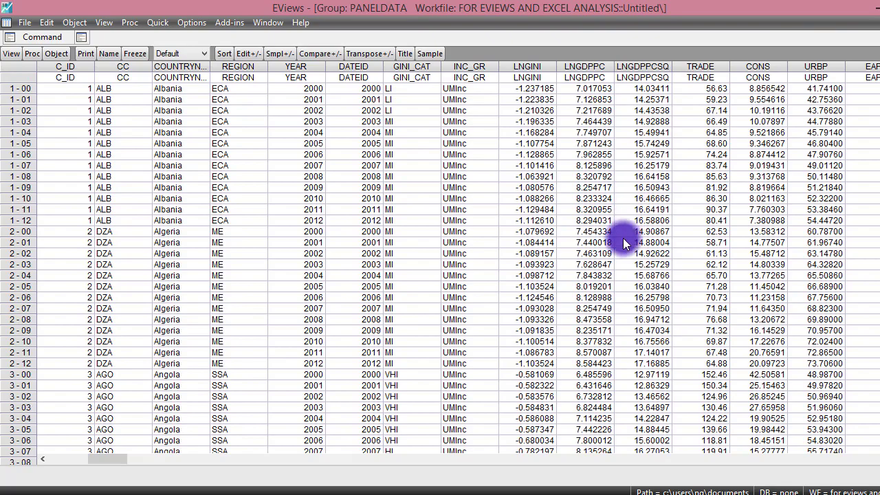
click(537, 98)
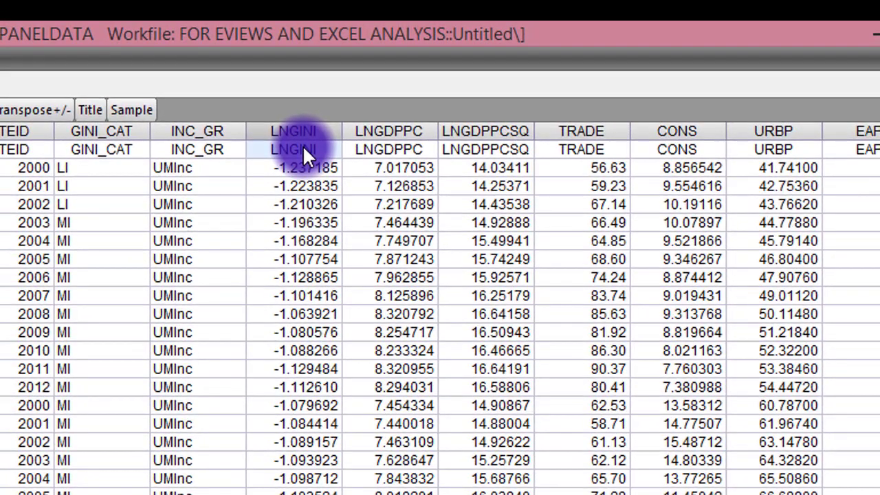
key(Right)
key(Right)
key(Right)
key(Right)
key(Right)
key(Right)
key(Right)
key(Right)
key(Right)
key(Right)
key(Right)
key(Right)
key(Right)
key(Right)
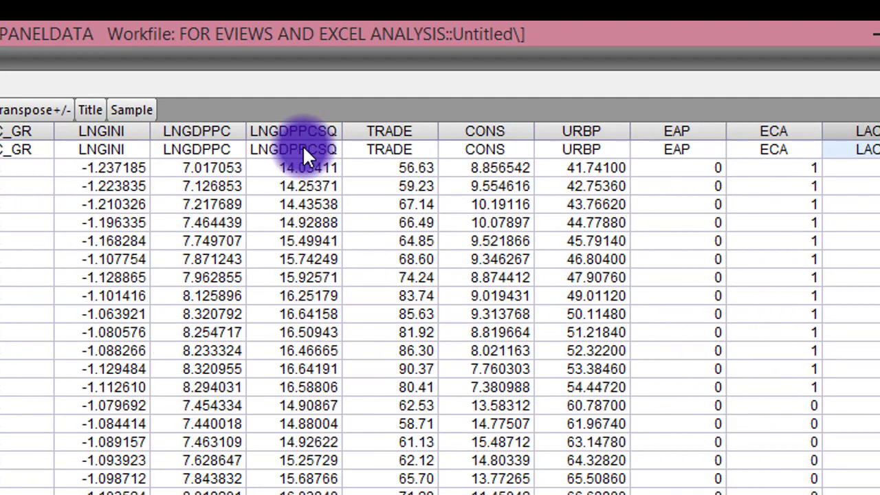
key(Right)
key(Right)
key(Right)
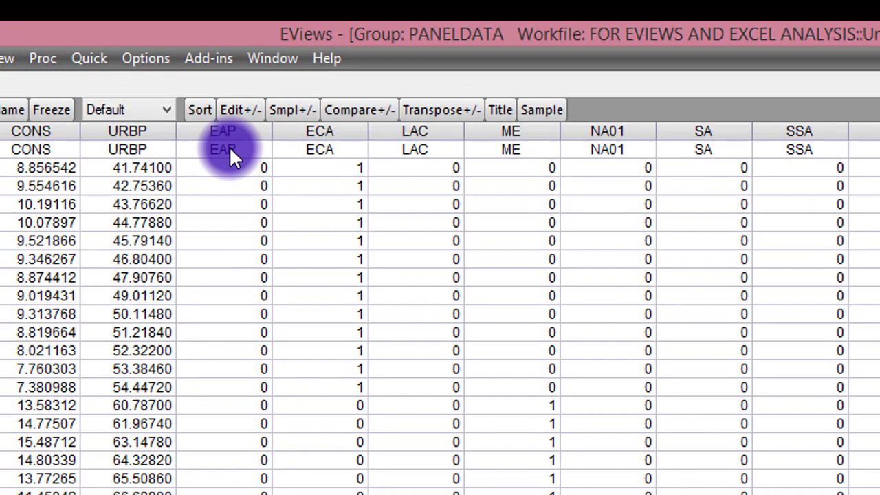
click(229, 146)
click(341, 154)
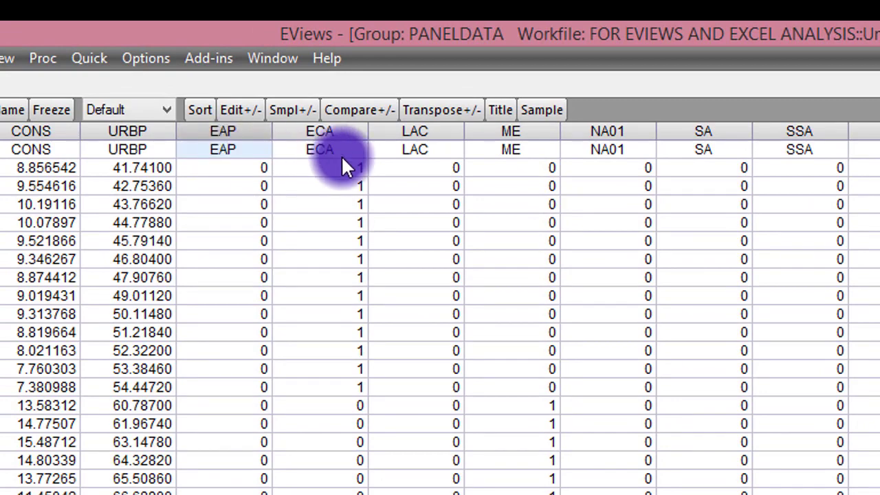
click(399, 149)
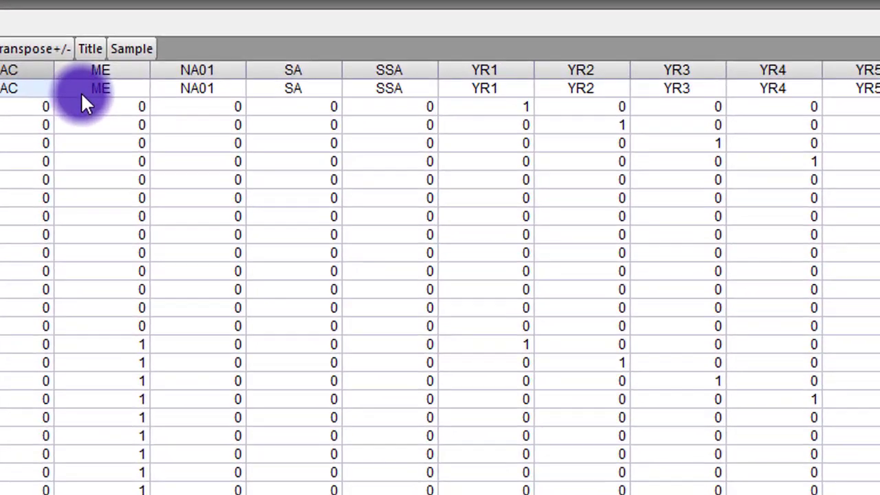
click(481, 151)
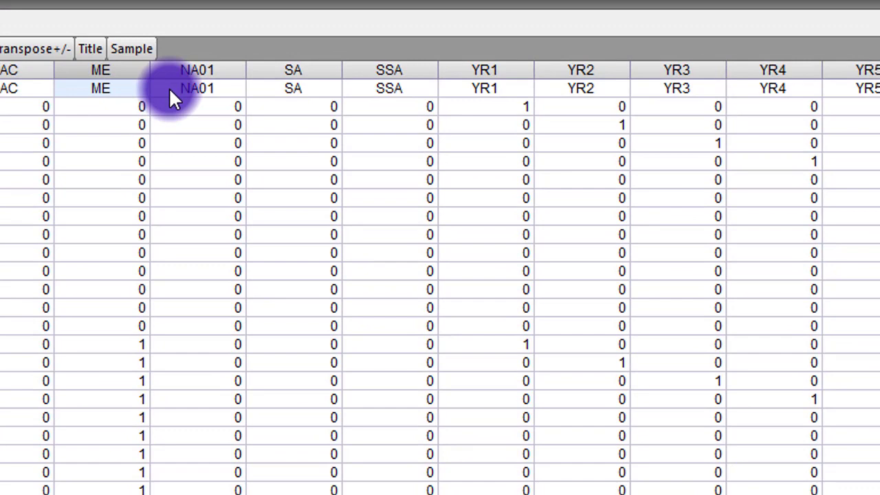
click(338, 93)
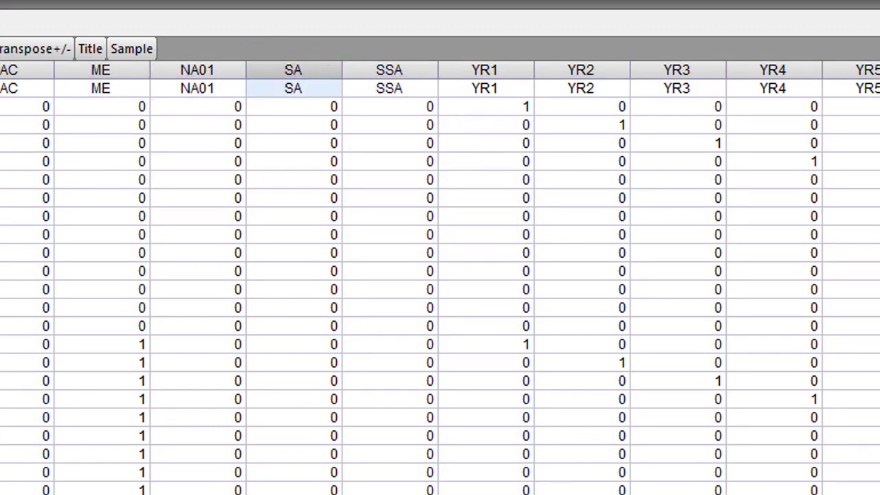
scroll(440, 275, right, 9)
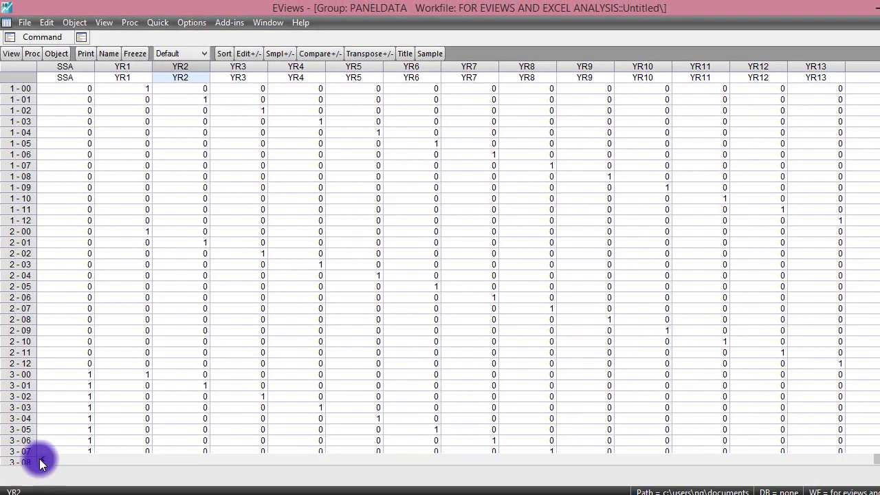
click(42, 462)
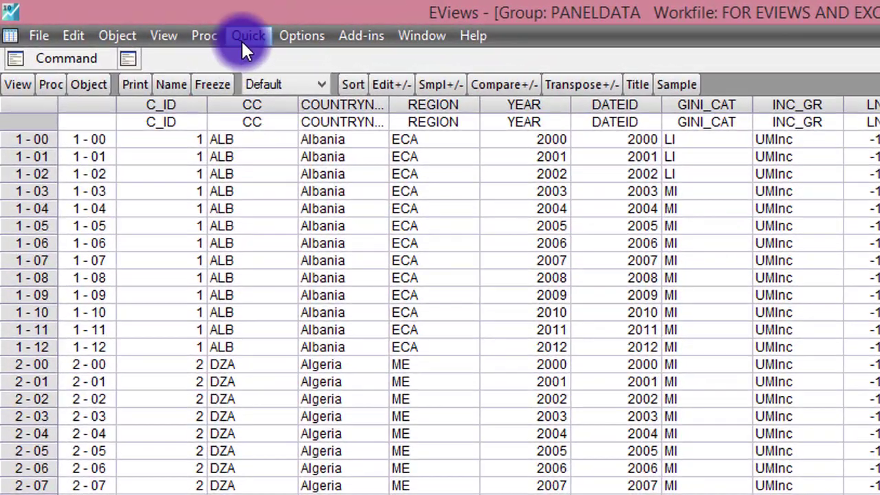
Enter 'lngini c lngdppc trade cons urbp yr2-yr13' as a new equation specification via Quick > Estimate Equation
click(243, 40)
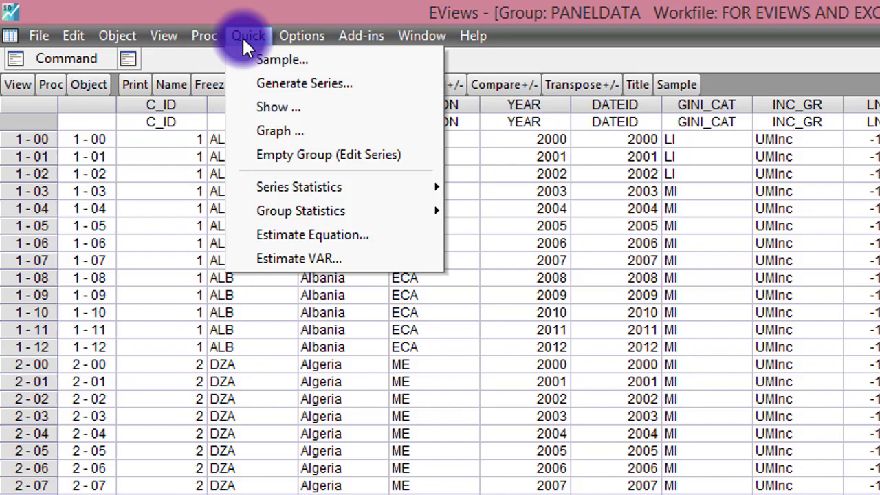
click(310, 234)
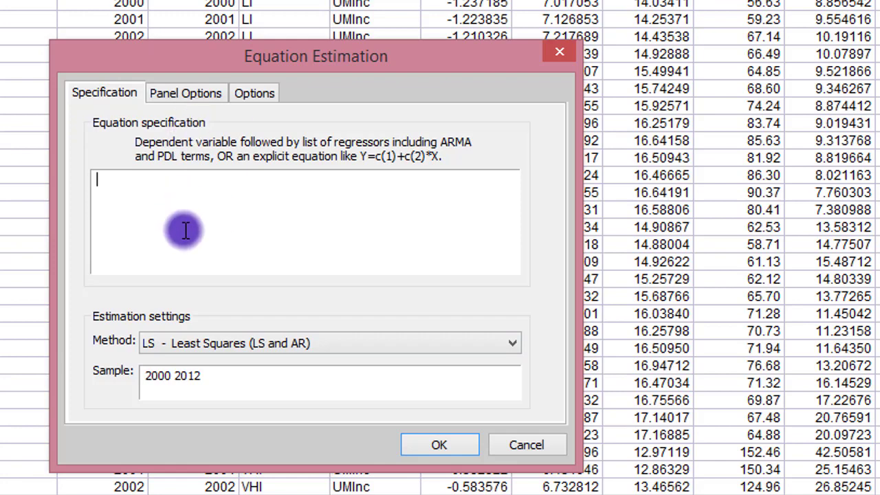
text(lngini c lng)
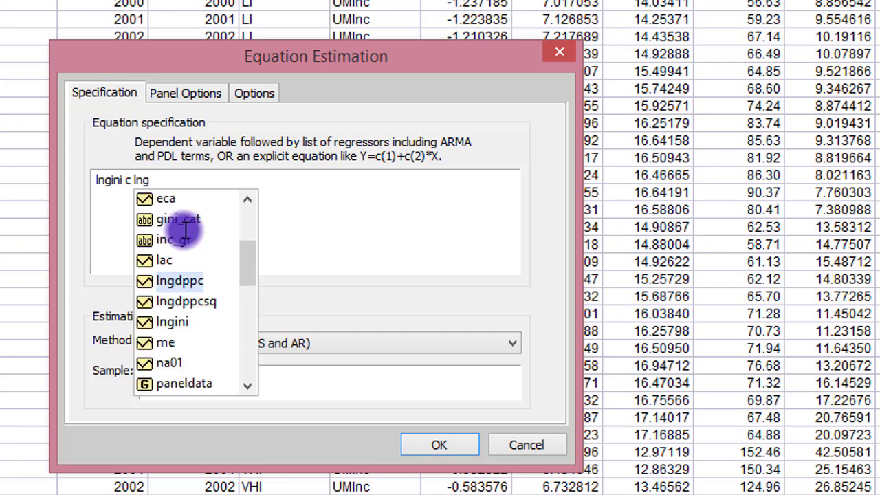
text(dppc trade )
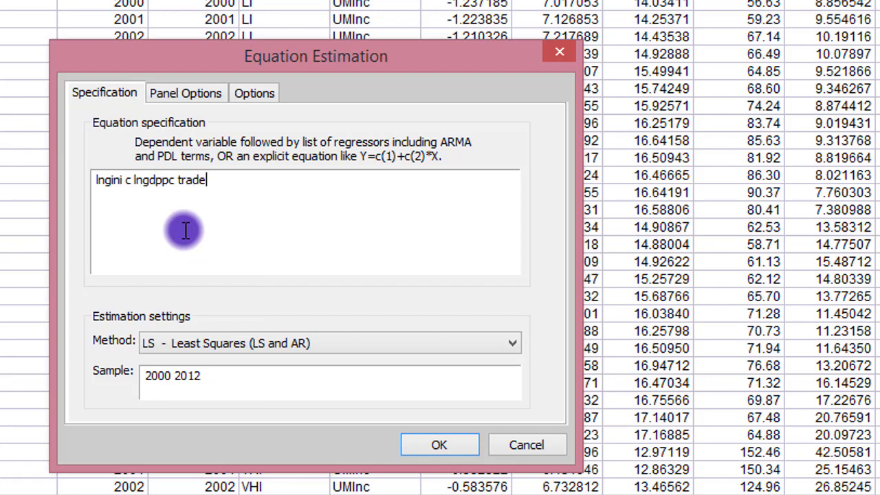
text(cons urbp yr)
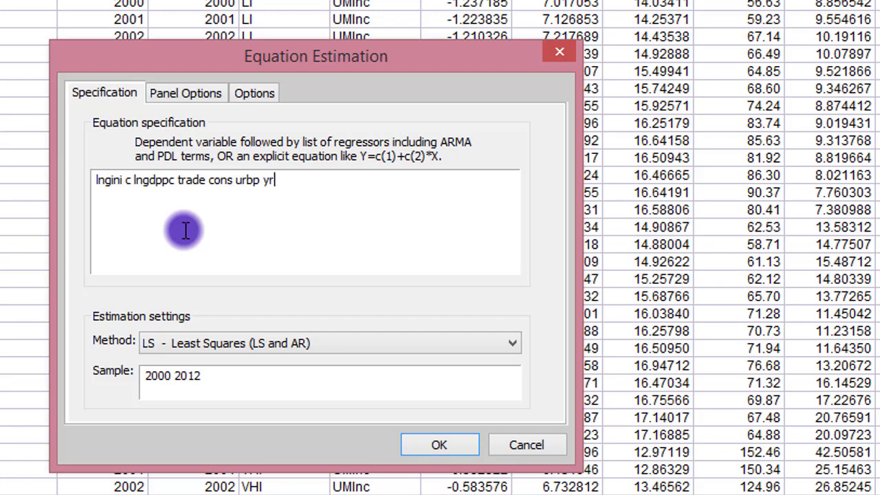
text(2-yr13)
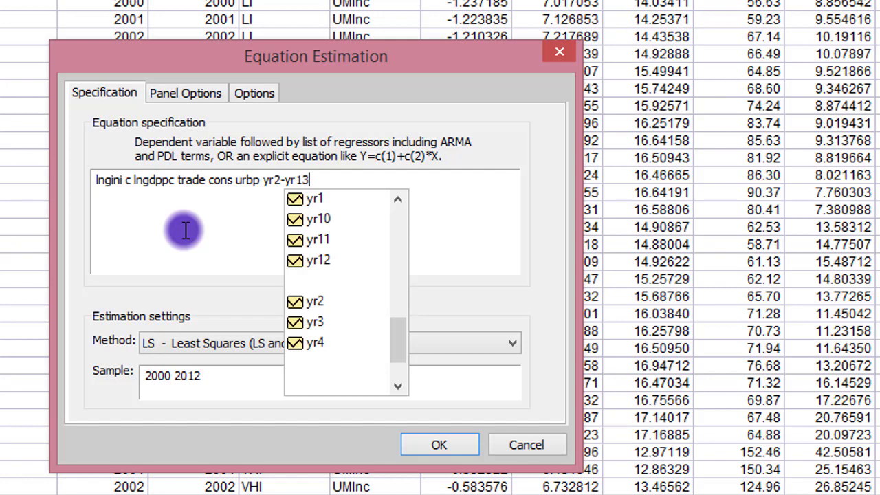
click(458, 217)
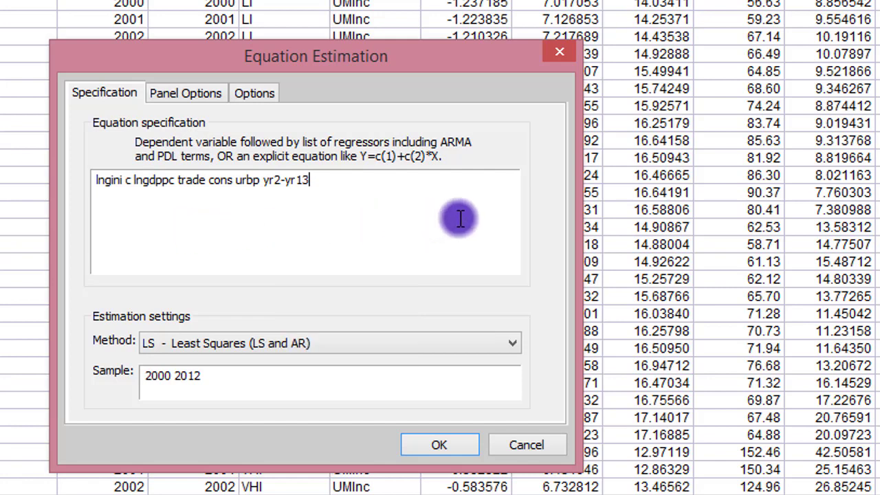
Estimate the equation with Cross-section effects set to Fixed
click(176, 94)
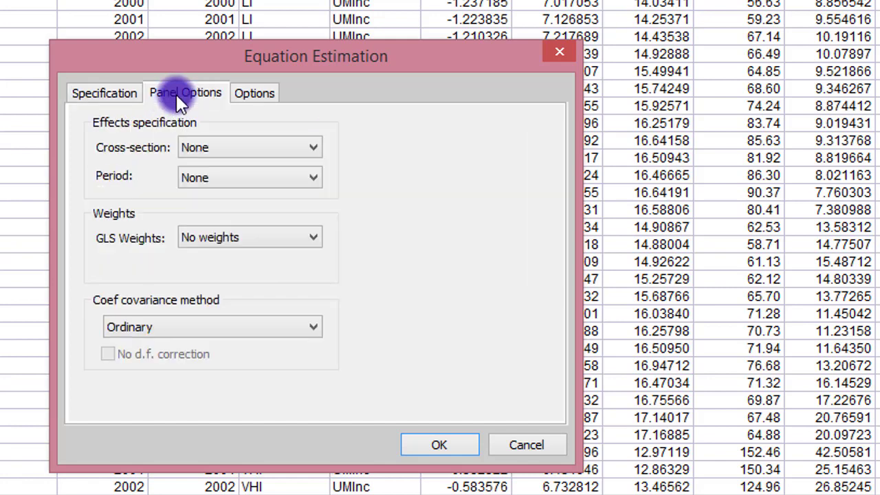
click(315, 147)
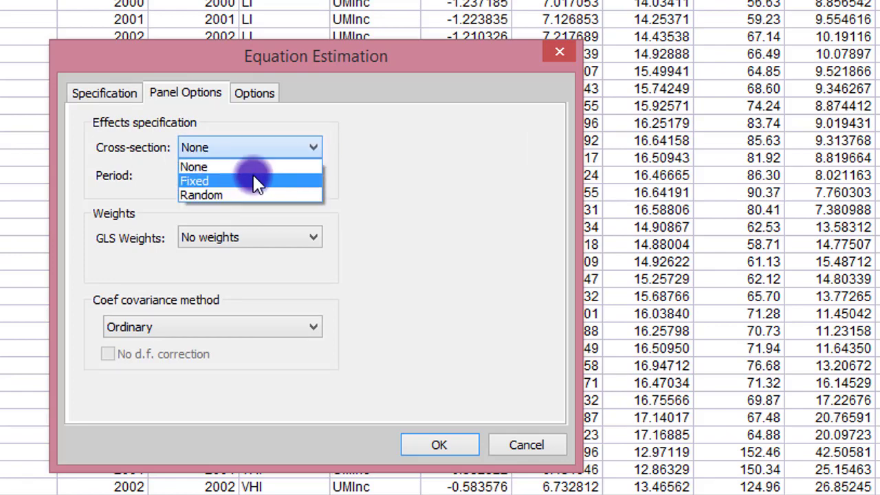
click(256, 182)
click(439, 444)
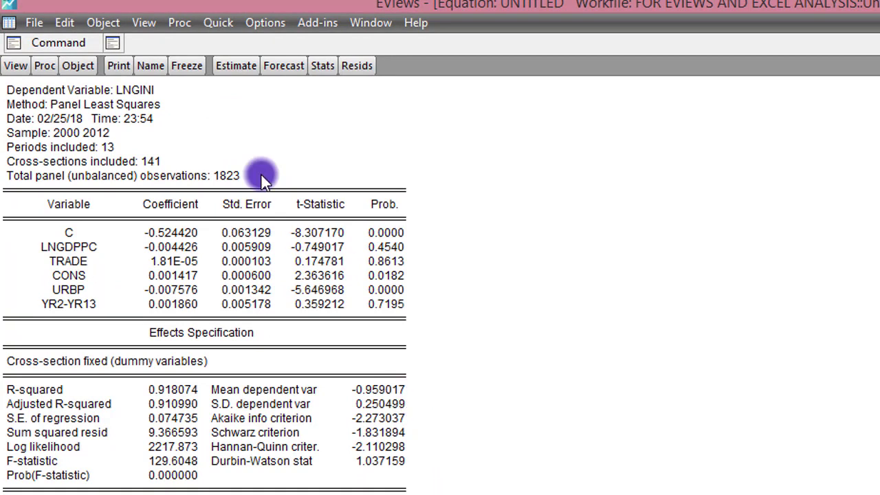
Re-estimate the LNGINI equation with Cross-section effects changed to Random
click(240, 67)
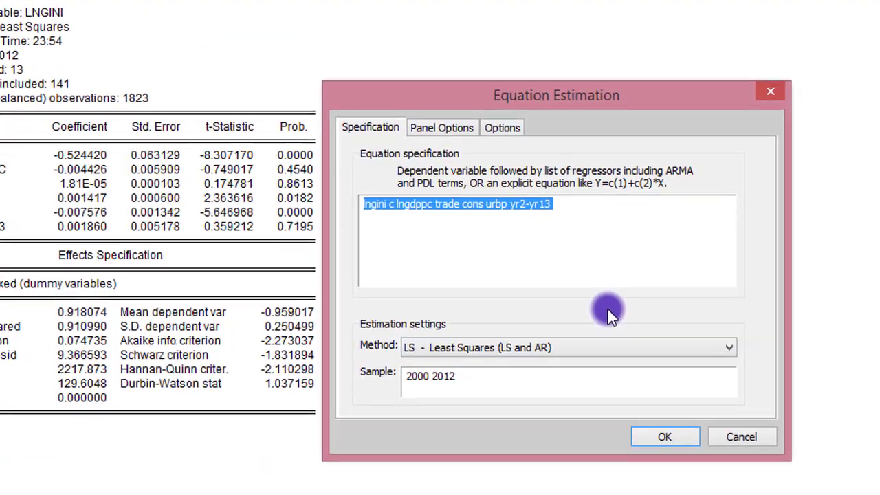
click(438, 127)
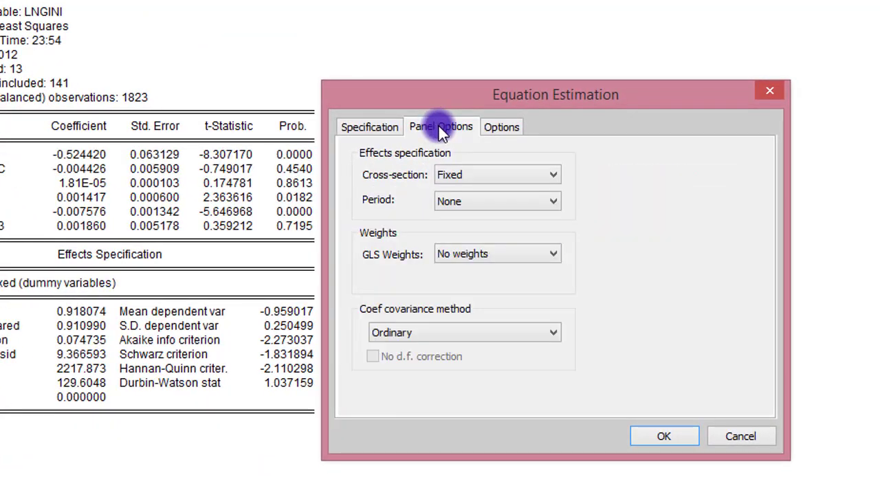
click(555, 175)
click(544, 219)
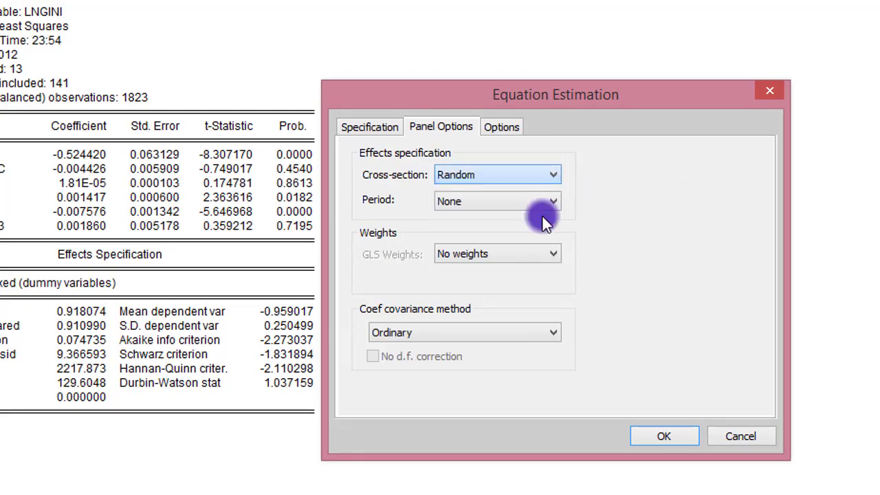
click(660, 436)
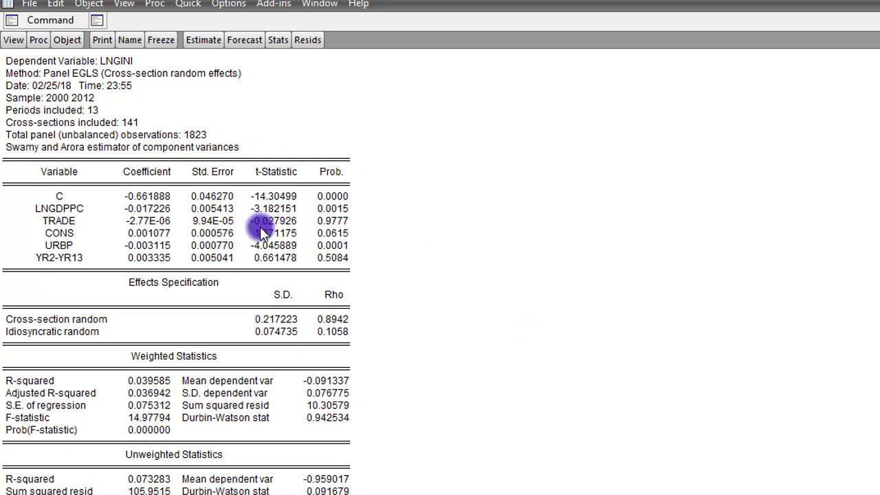
Run the Correlated Random Effects - Hausman Test from the equation's Fixed/Random Effects Testing view
click(12, 39)
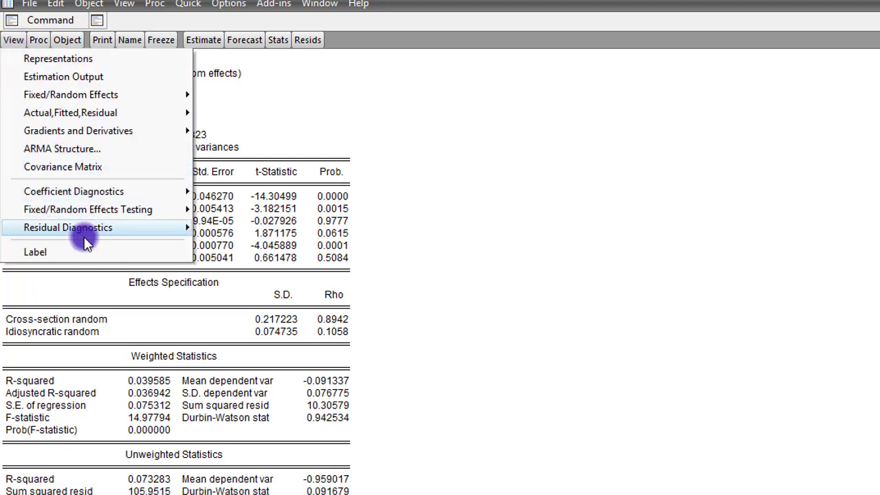
mouse_move(106, 214)
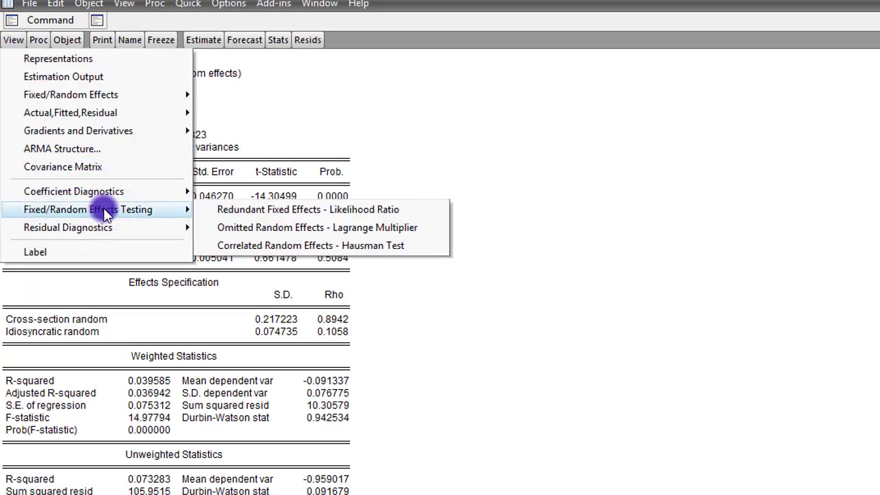
click(262, 247)
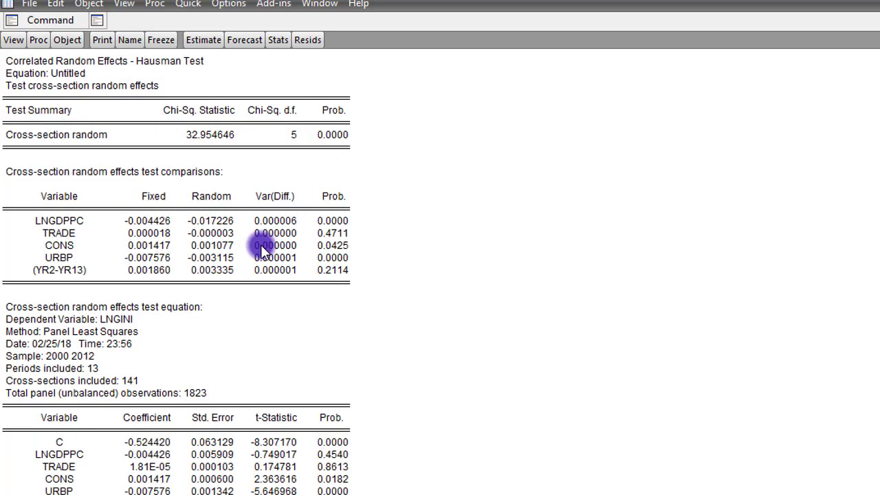